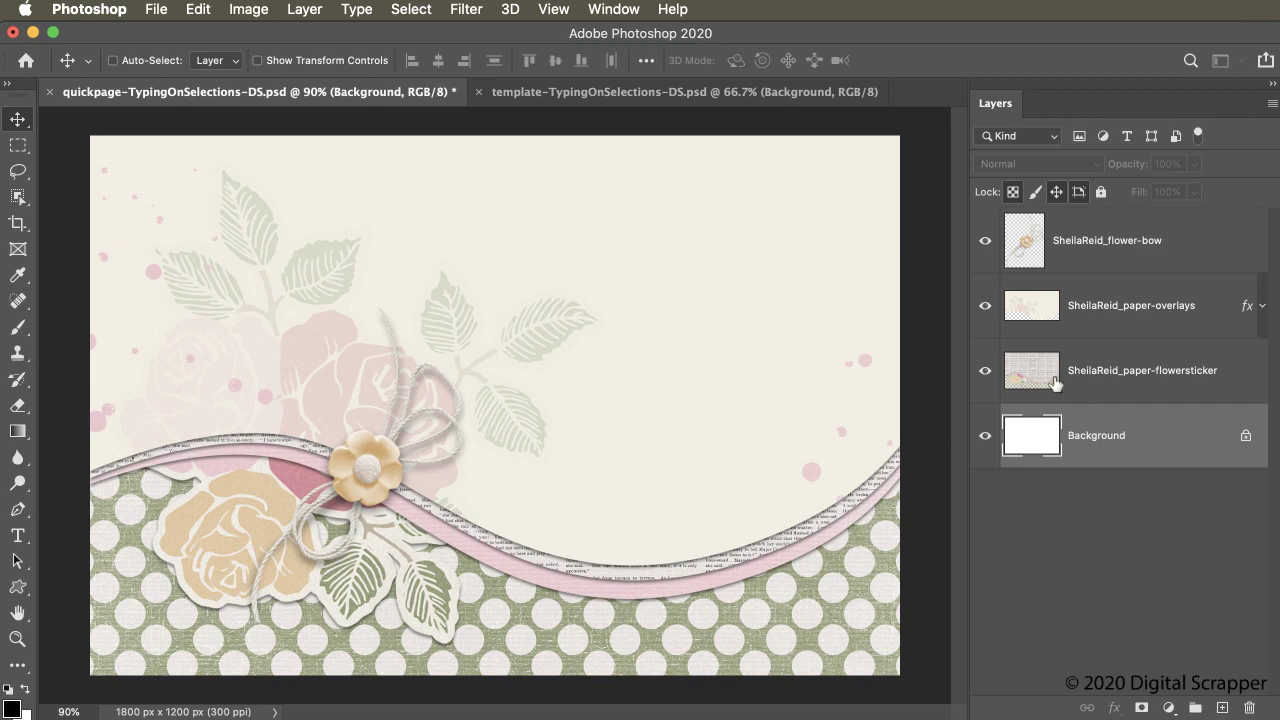
Step: Select the SheilaReid_paper-overlays layer and toggle its visibility to check which area of the card it covers
click(1104, 329)
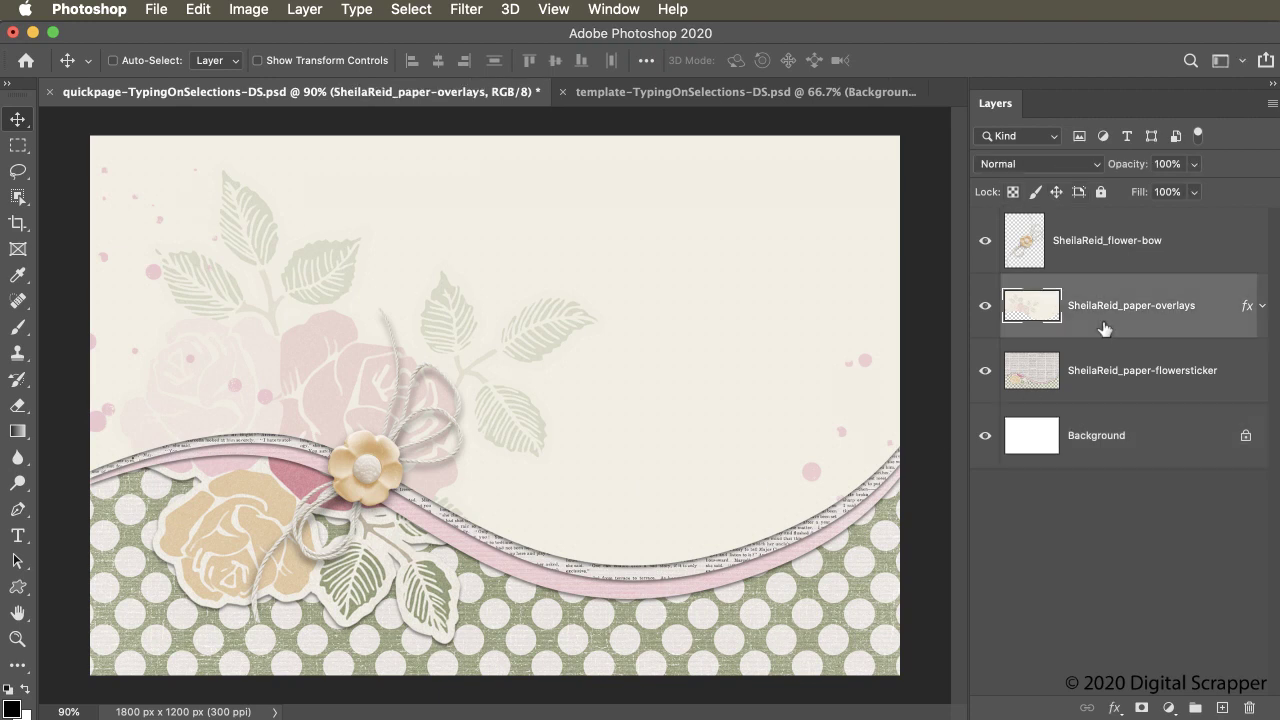
click(984, 310)
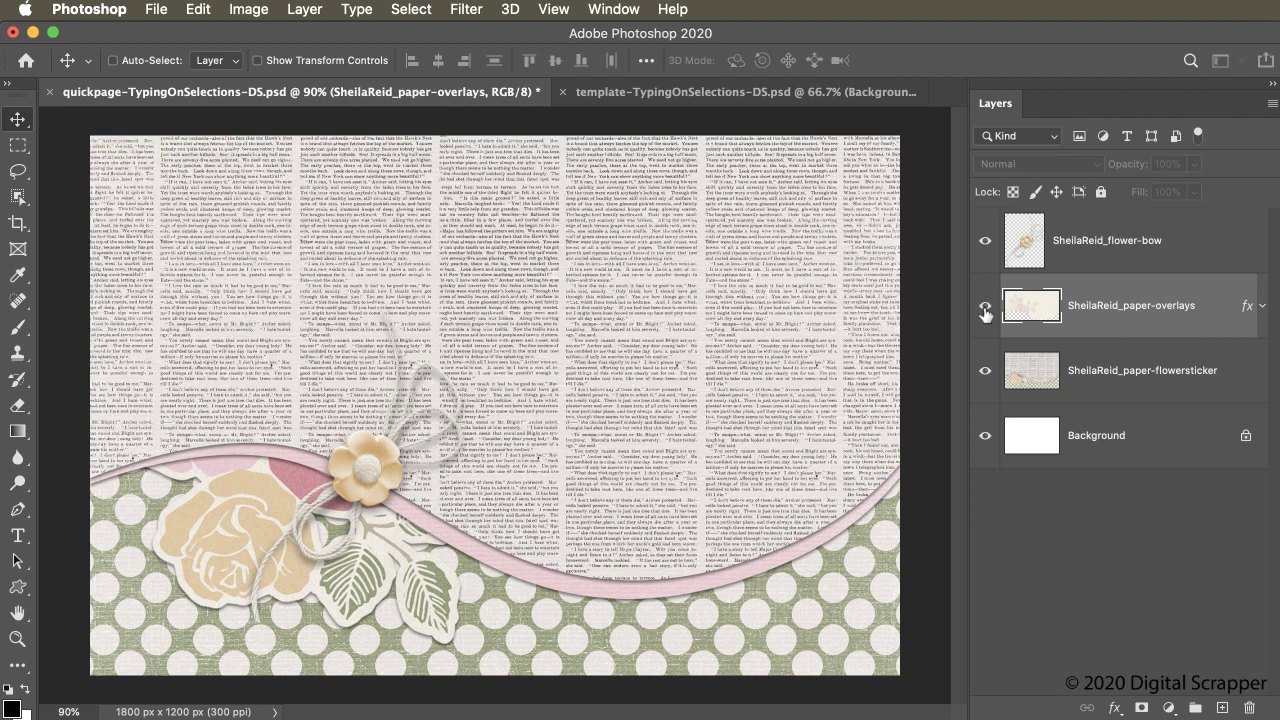
click(985, 311)
click(985, 310)
click(985, 310)
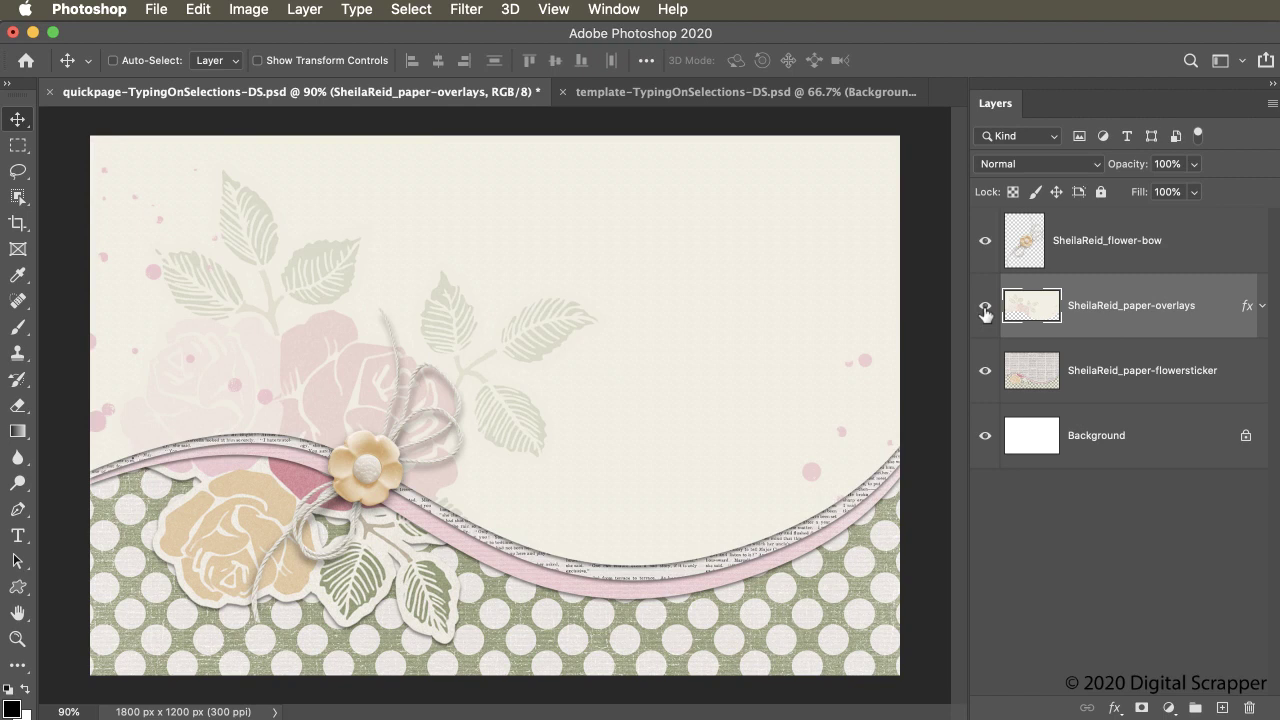
Step: Look at the uppermost Paper Clipping Mask layer in the template document, and return to the quickpage document
click(748, 100)
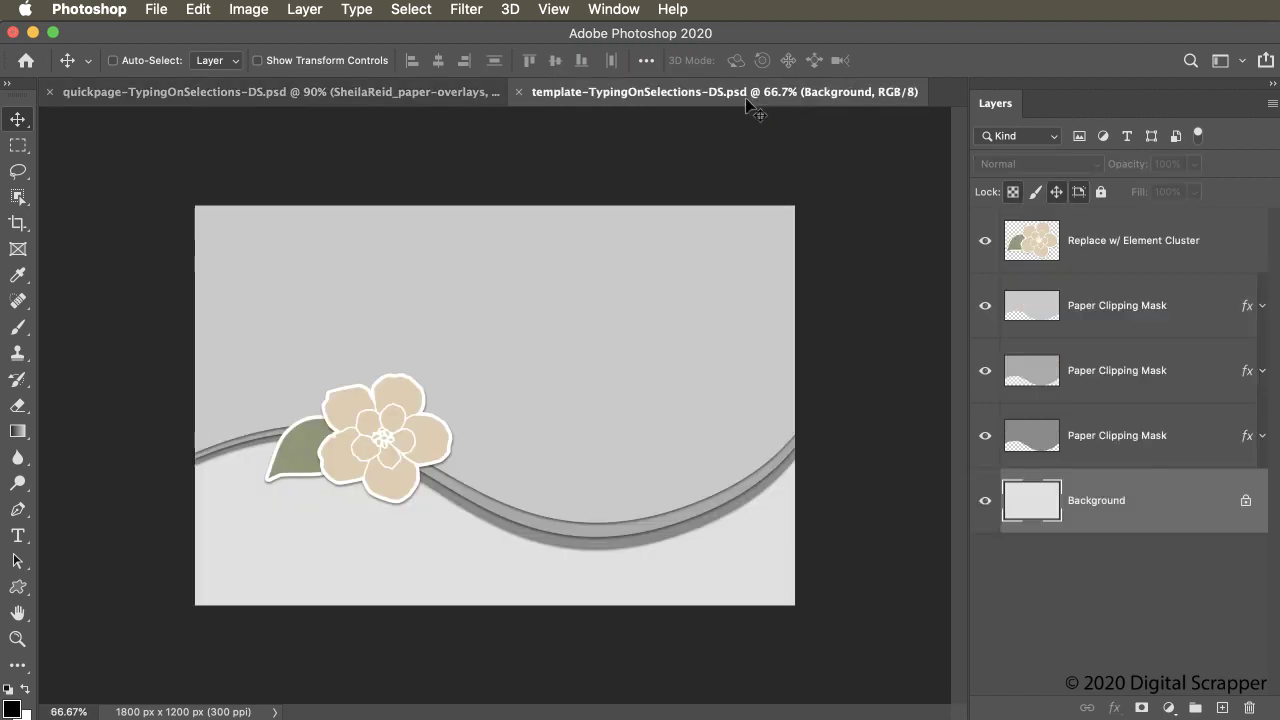
click(1150, 296)
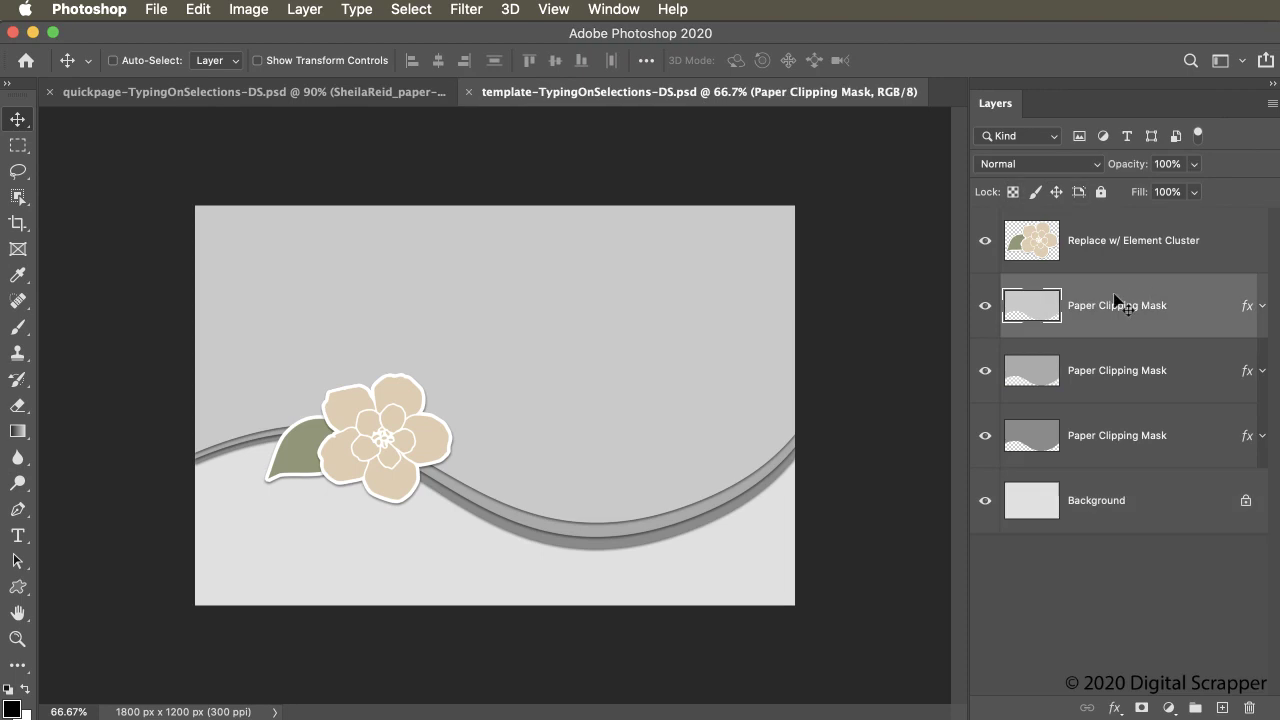
click(373, 96)
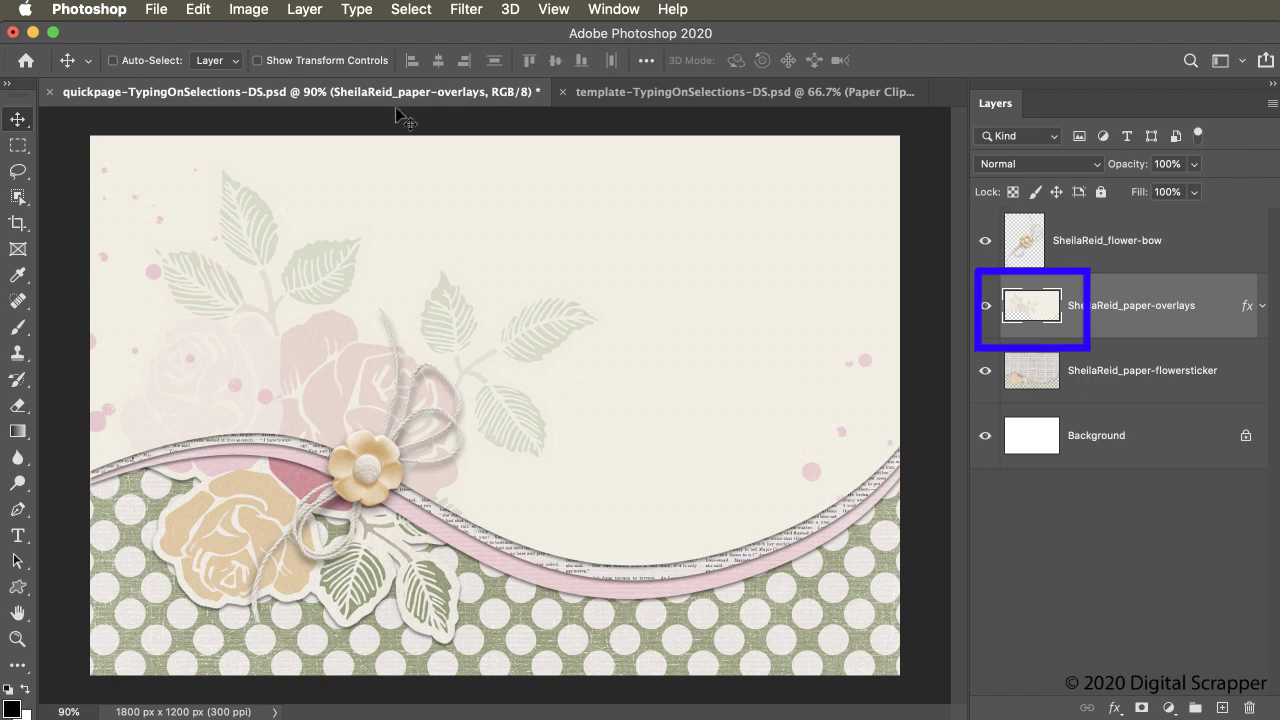
Step: Load the outline of the SheilaReid_paper-overlays layer as a selection and invert it
super+click(1030, 312)
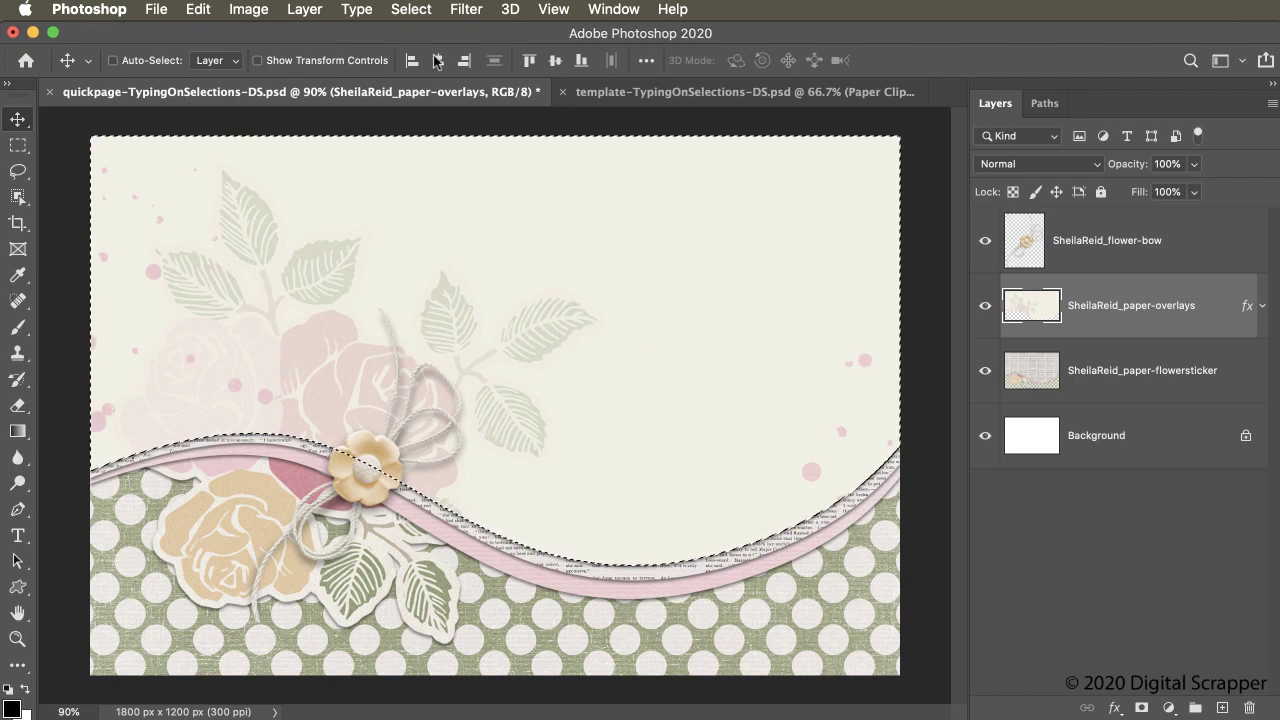
click(413, 9)
click(438, 85)
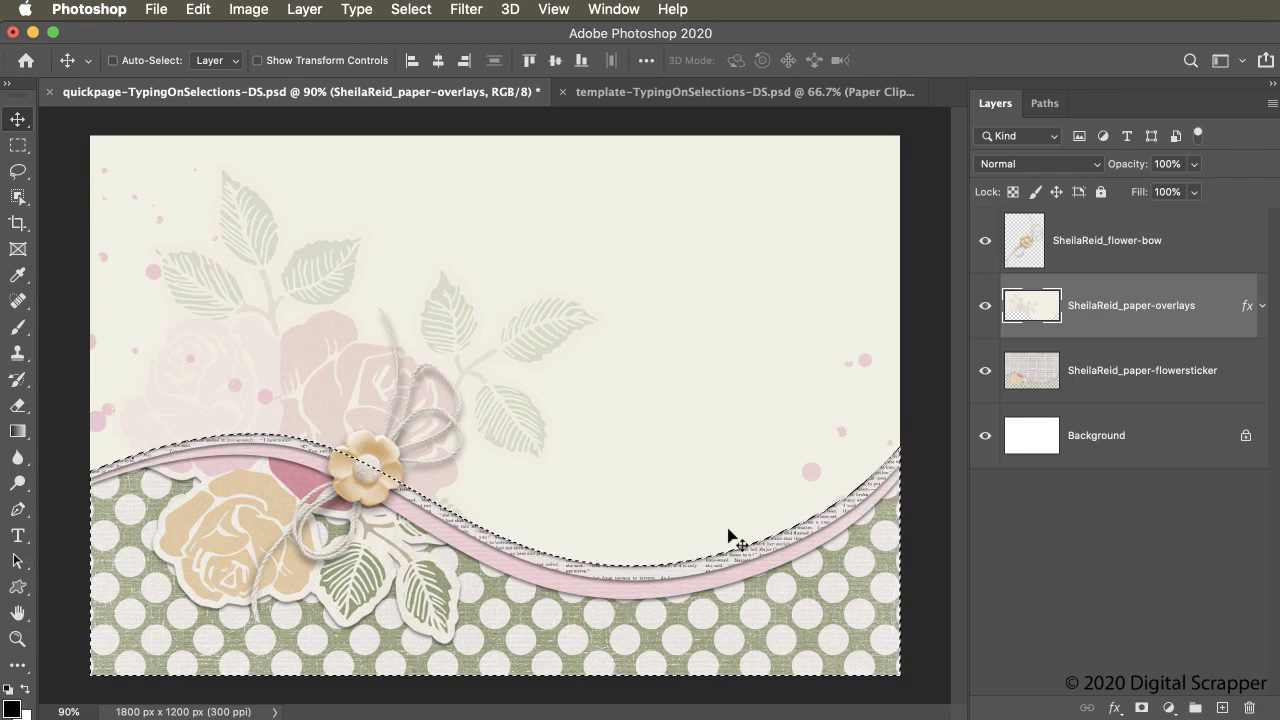
Step: Convert the inverted selection into a work path with a tolerance of 2.0 pixels
click(626, 12)
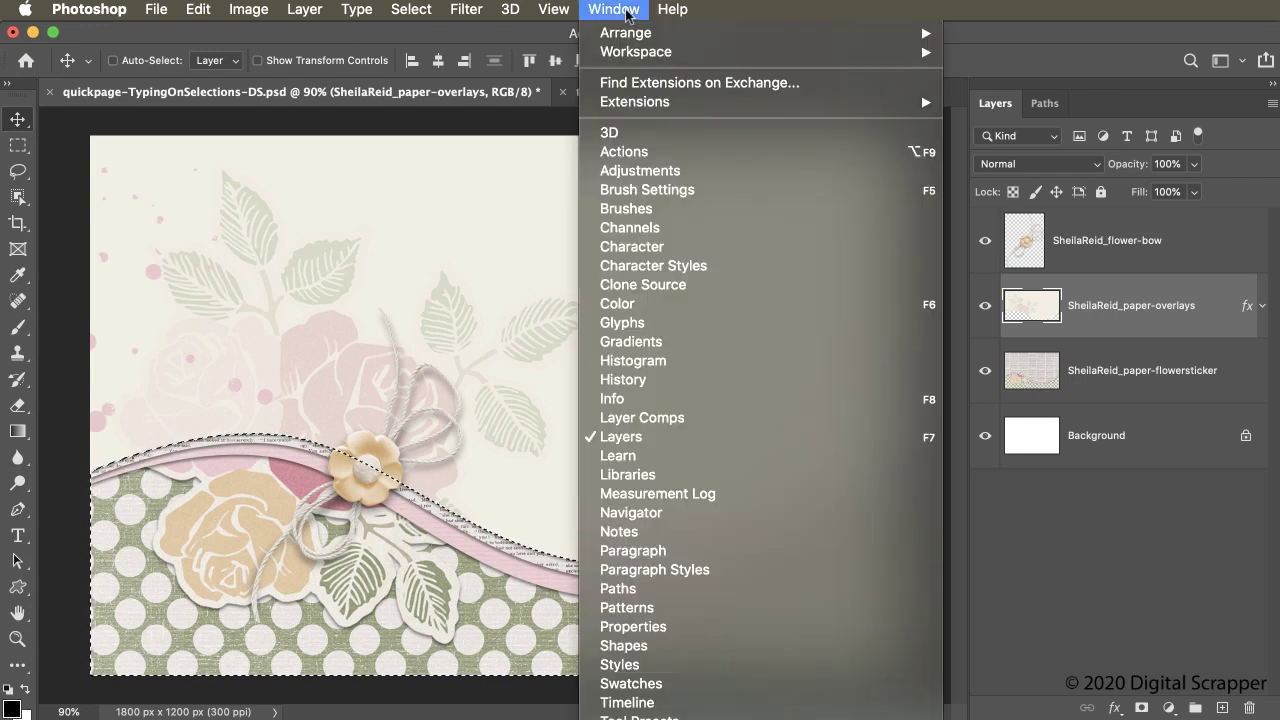
click(671, 589)
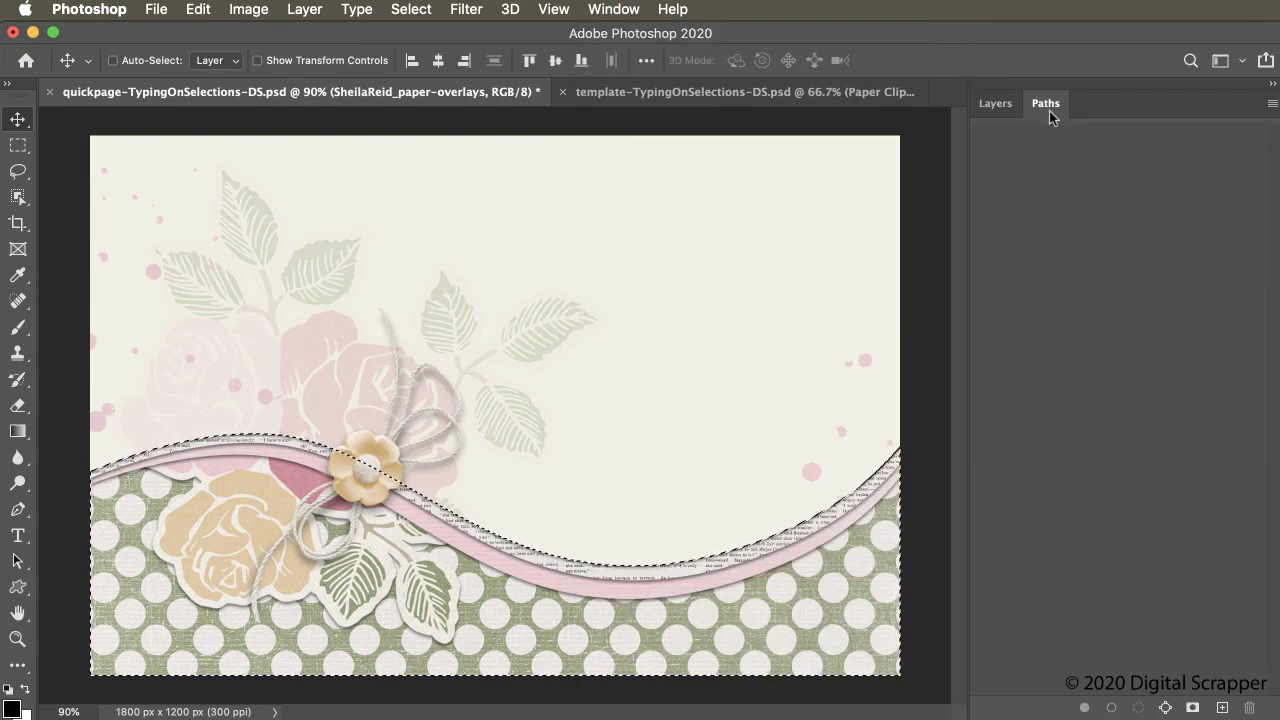
click(1272, 106)
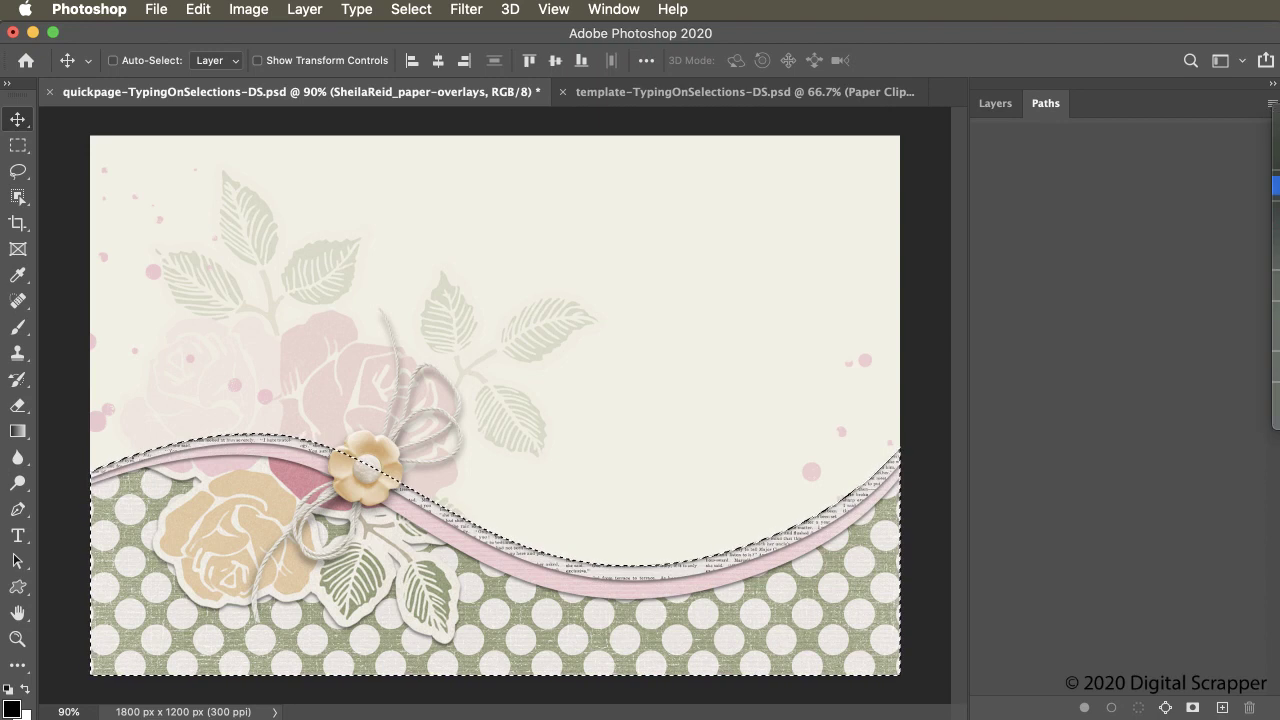
click(1276, 186)
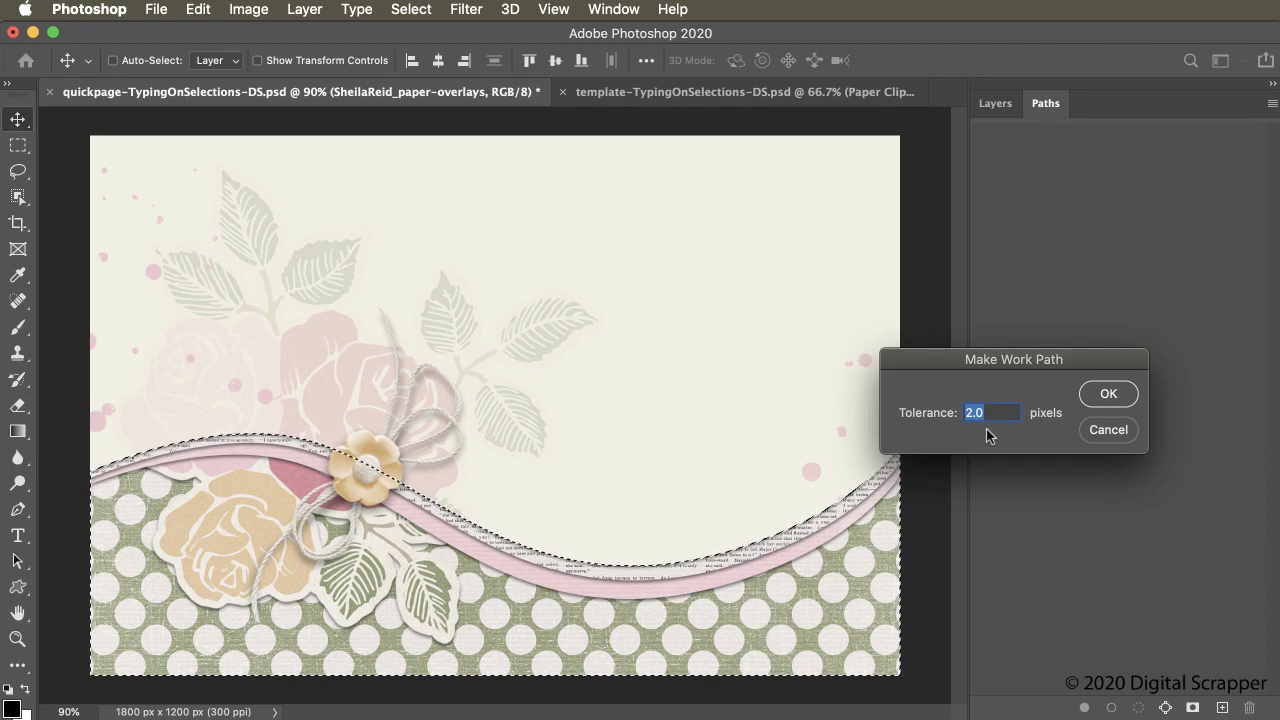
click(1109, 395)
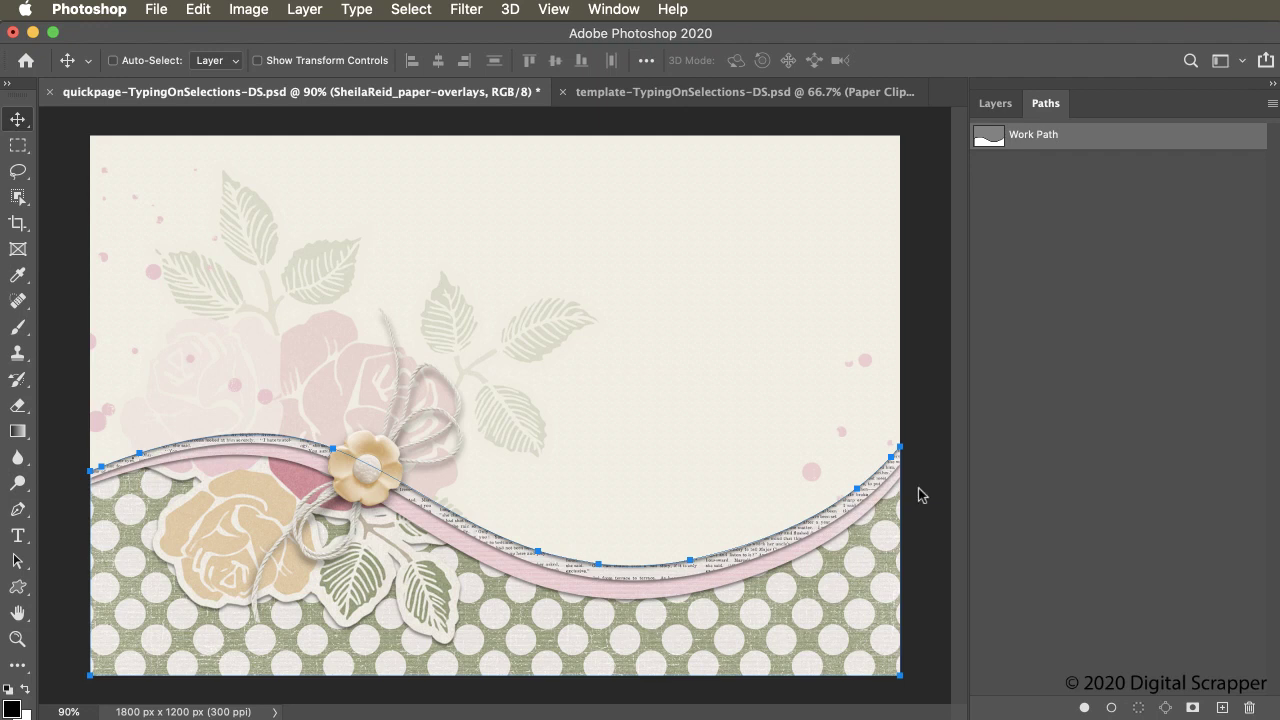
Step: Return to the layer list and set up the Type tool with the Oh Wonder Sans font
click(1000, 104)
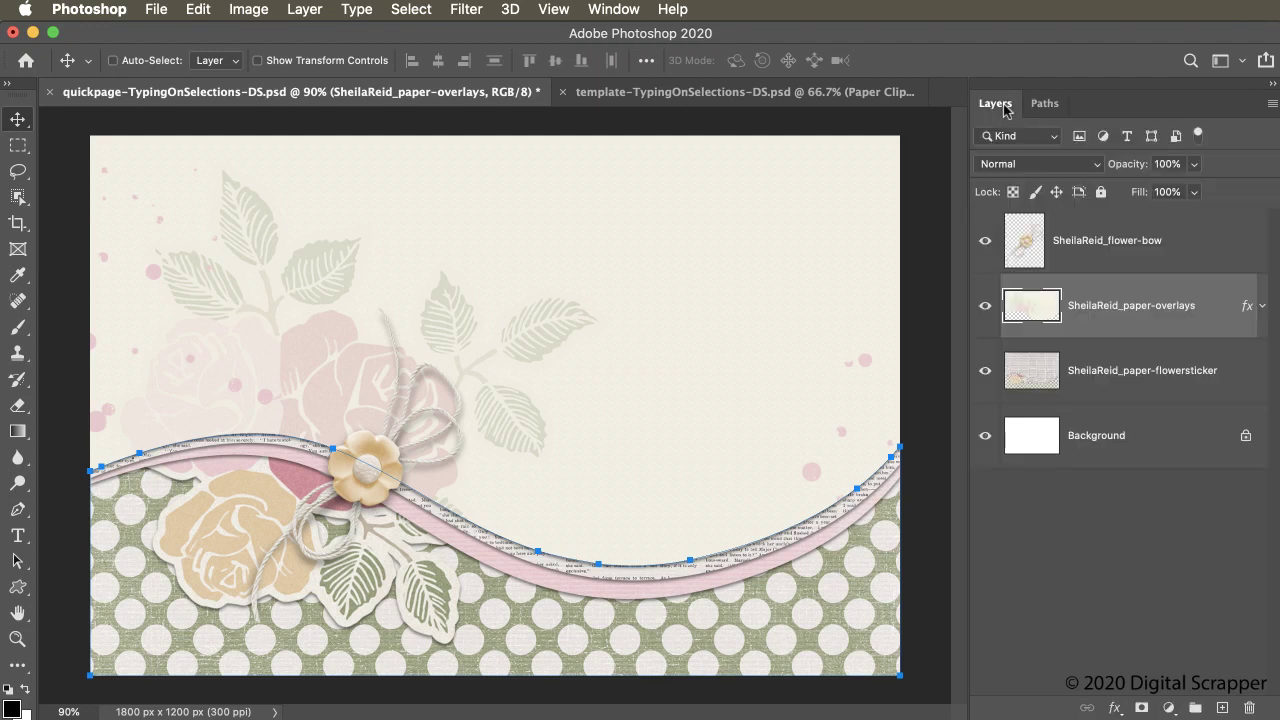
click(20, 538)
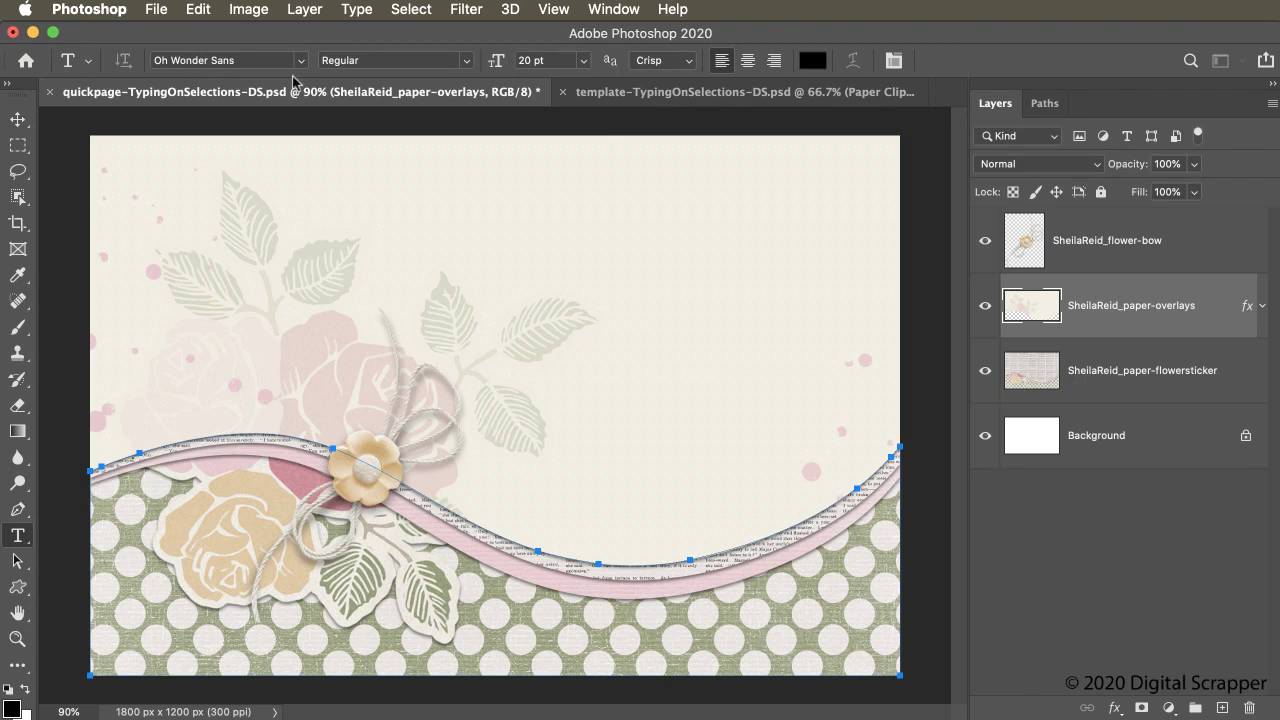
click(302, 61)
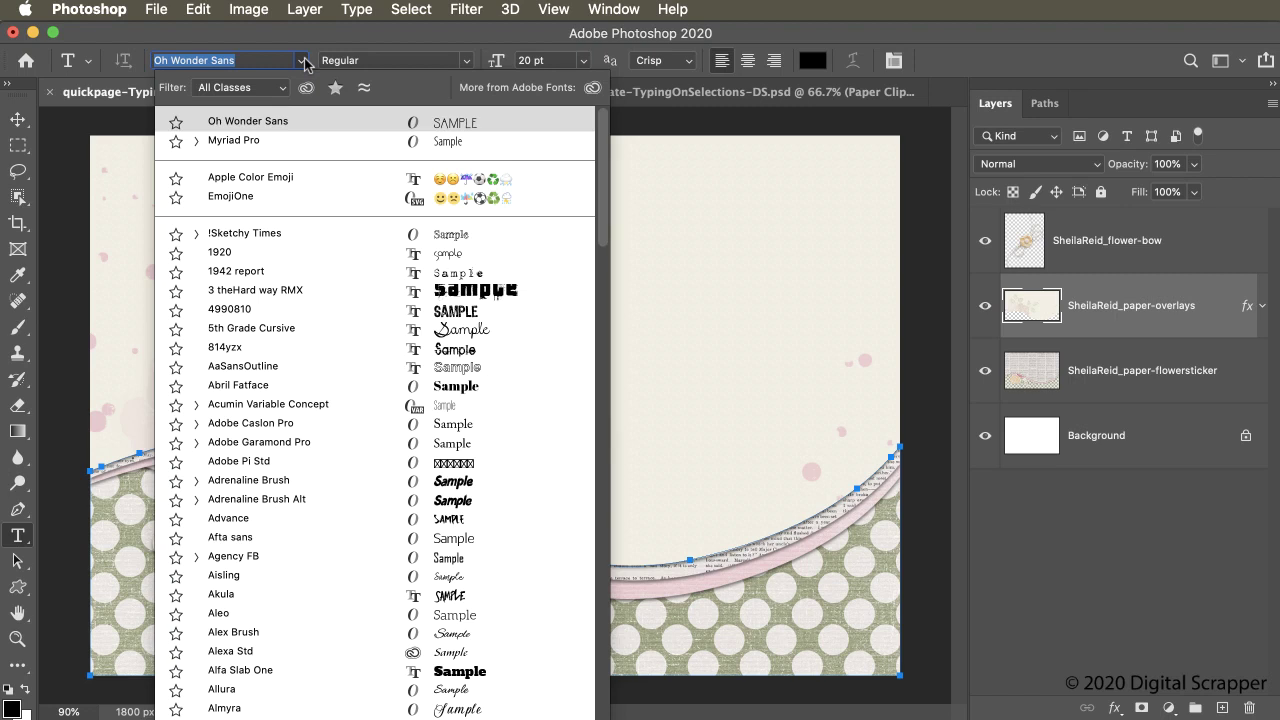
click(299, 124)
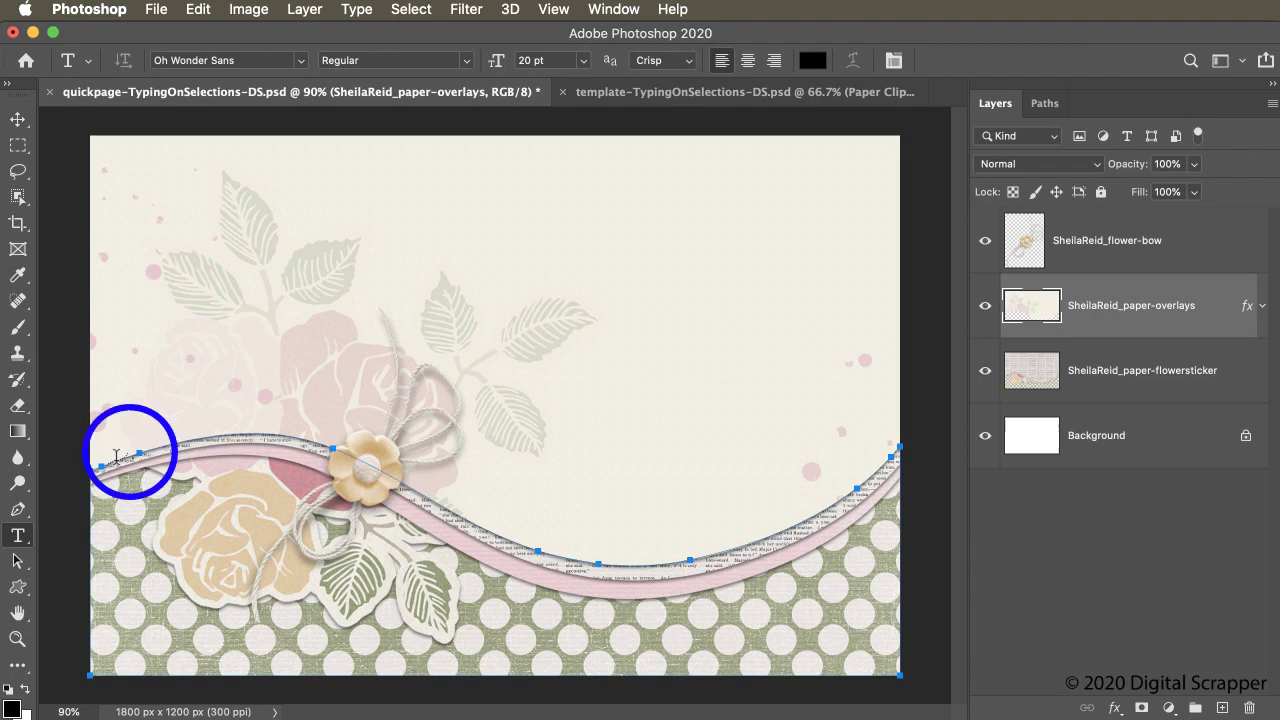
Step: Add the text "HAPPY BIRTHDAY" three times along the curved path, starting near its left end, and commit it
click(116, 457)
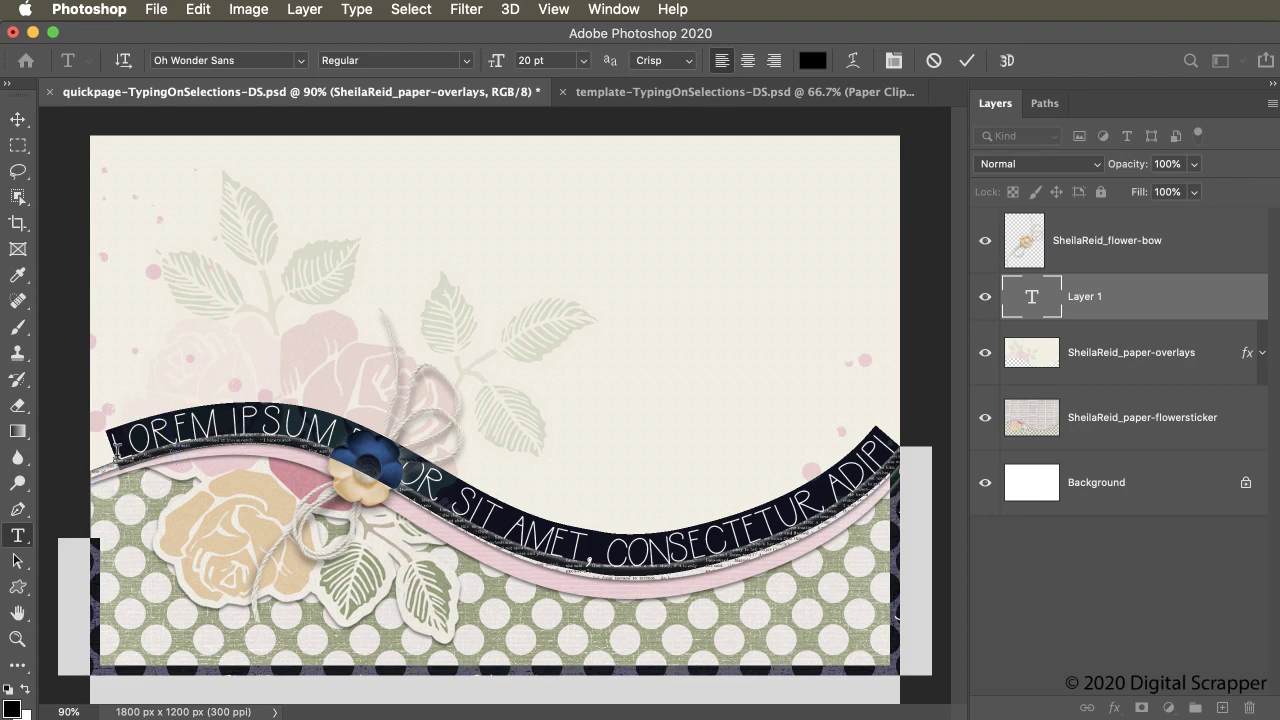
text(HAPPY BIRH)
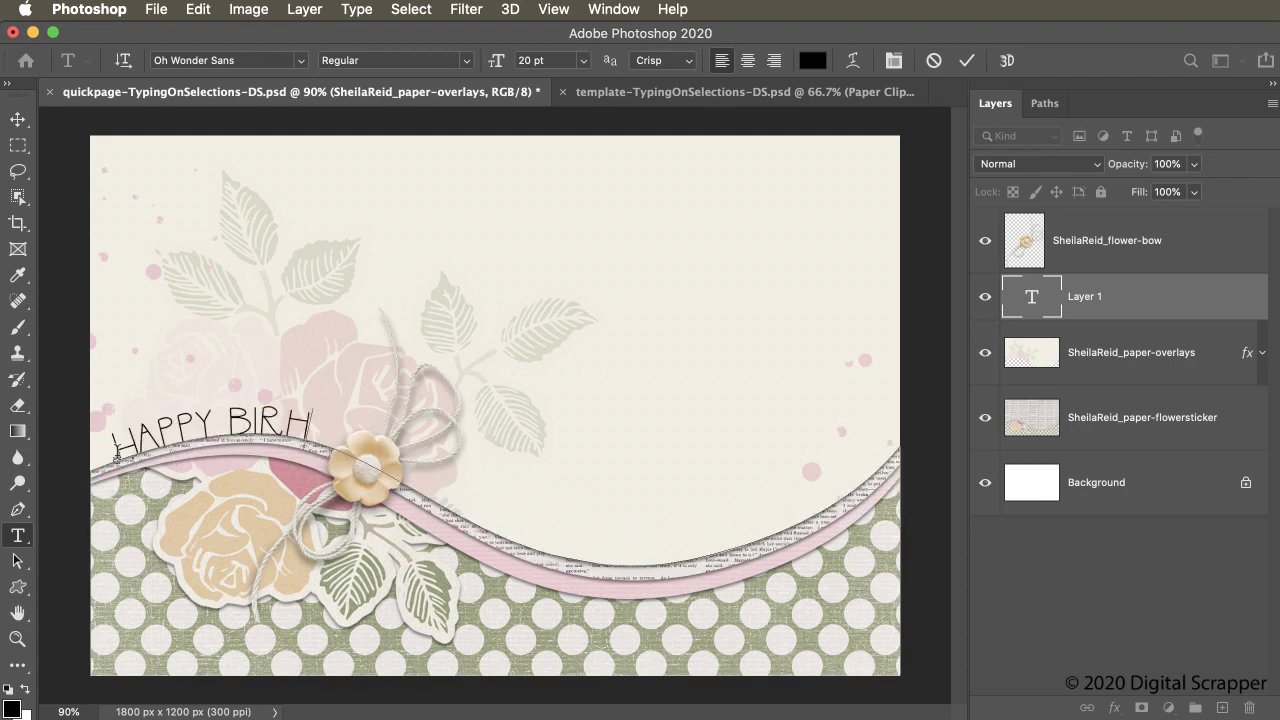
key(BackSpace)
text(THDAY)
text( HAPPY BIRTHDAY H)
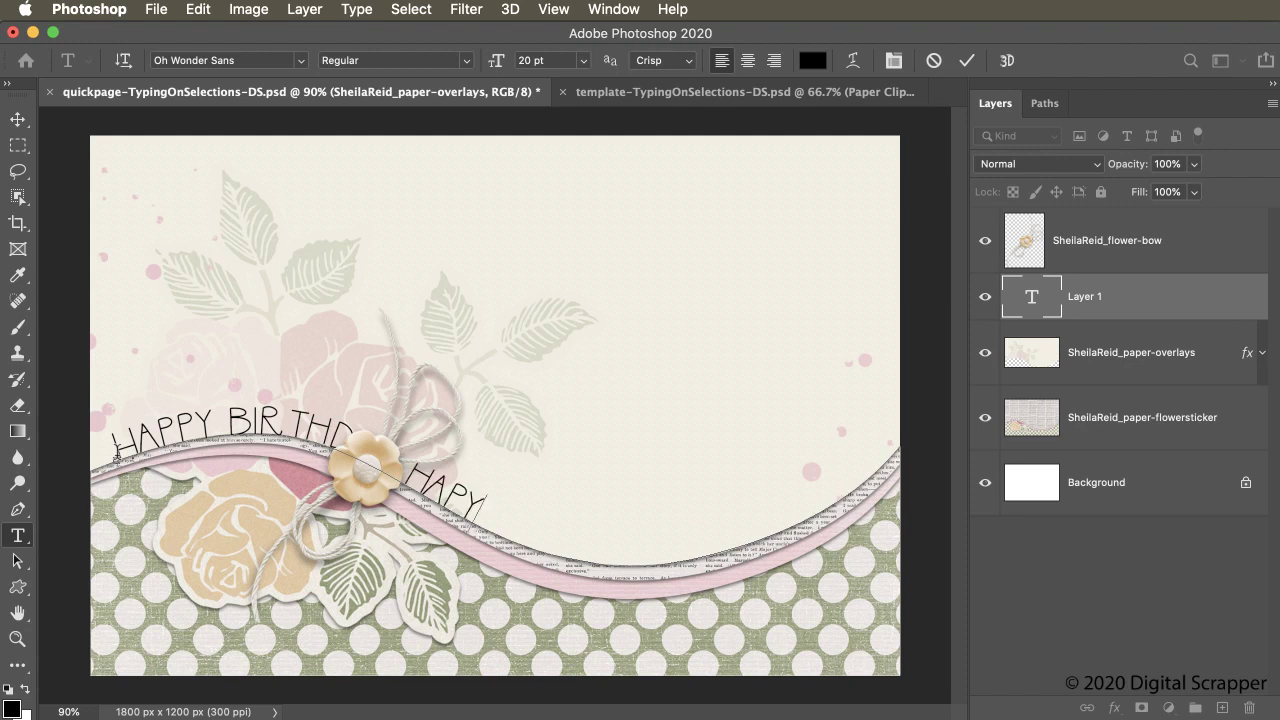
text(APPY BIRTHDA)
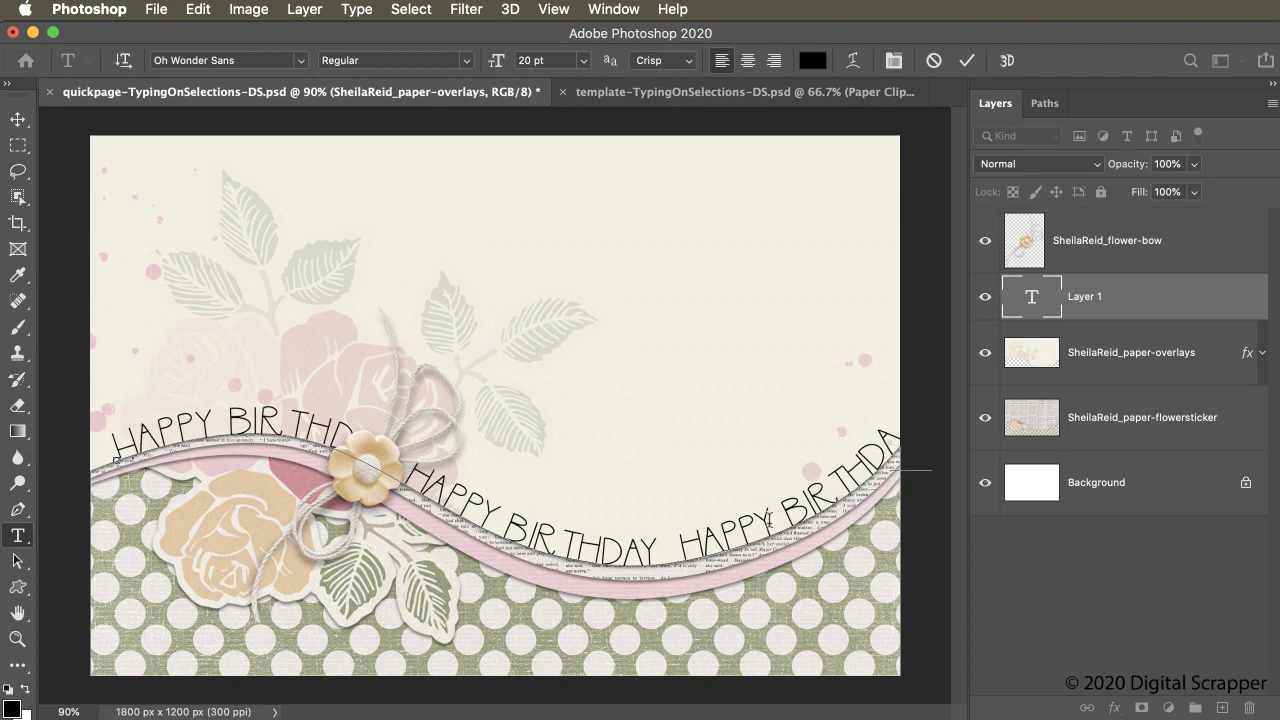
click(964, 64)
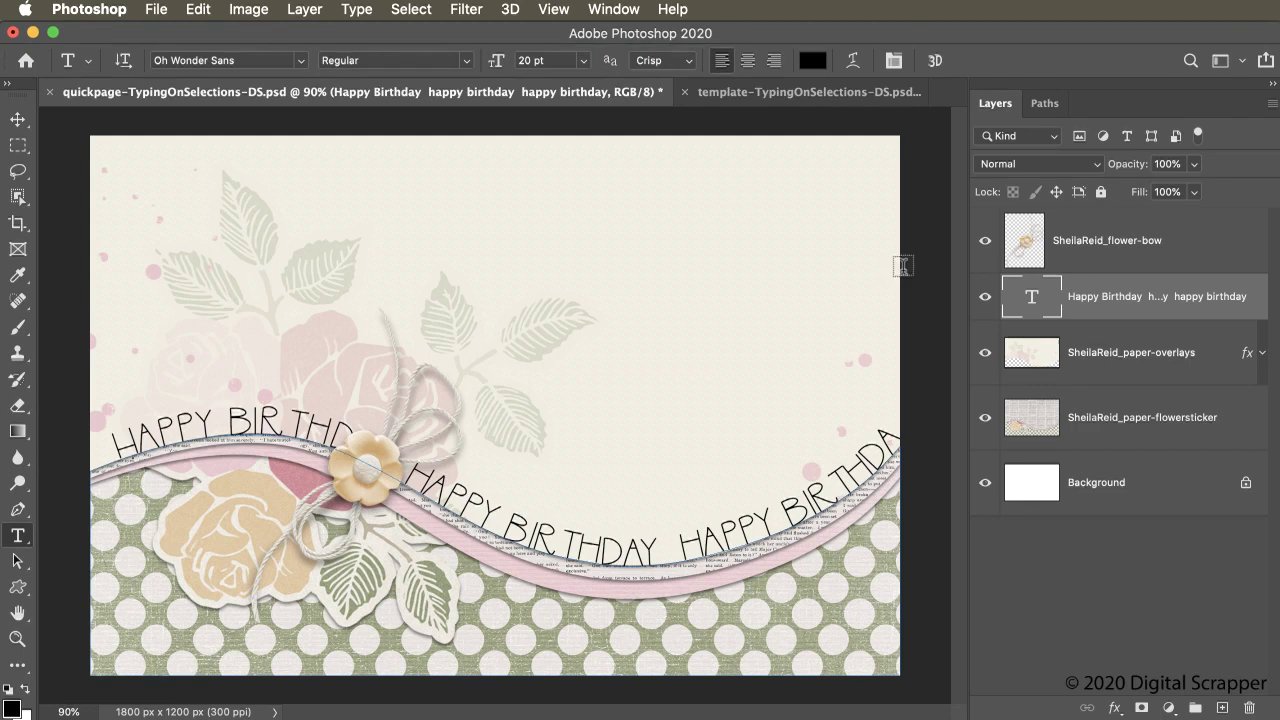
Step: Reduce the font size of the birthday text to 19 pt in the character settings so the last word fits
click(613, 10)
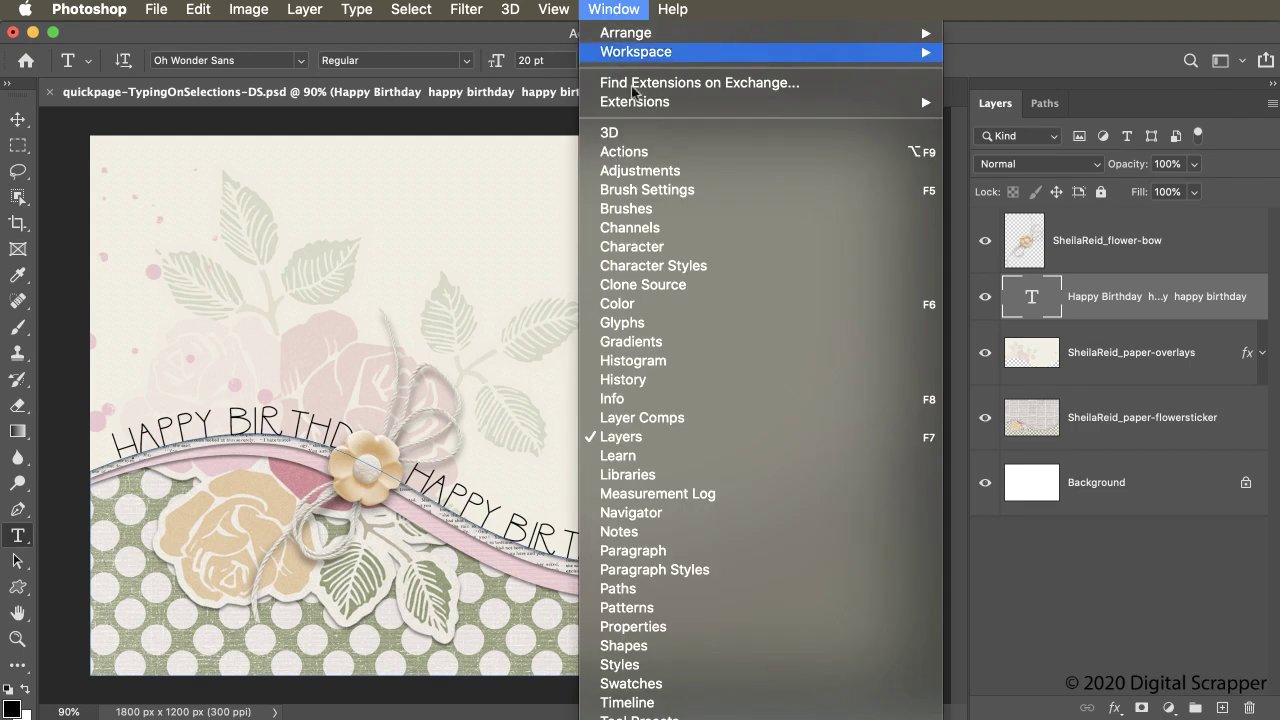
click(645, 247)
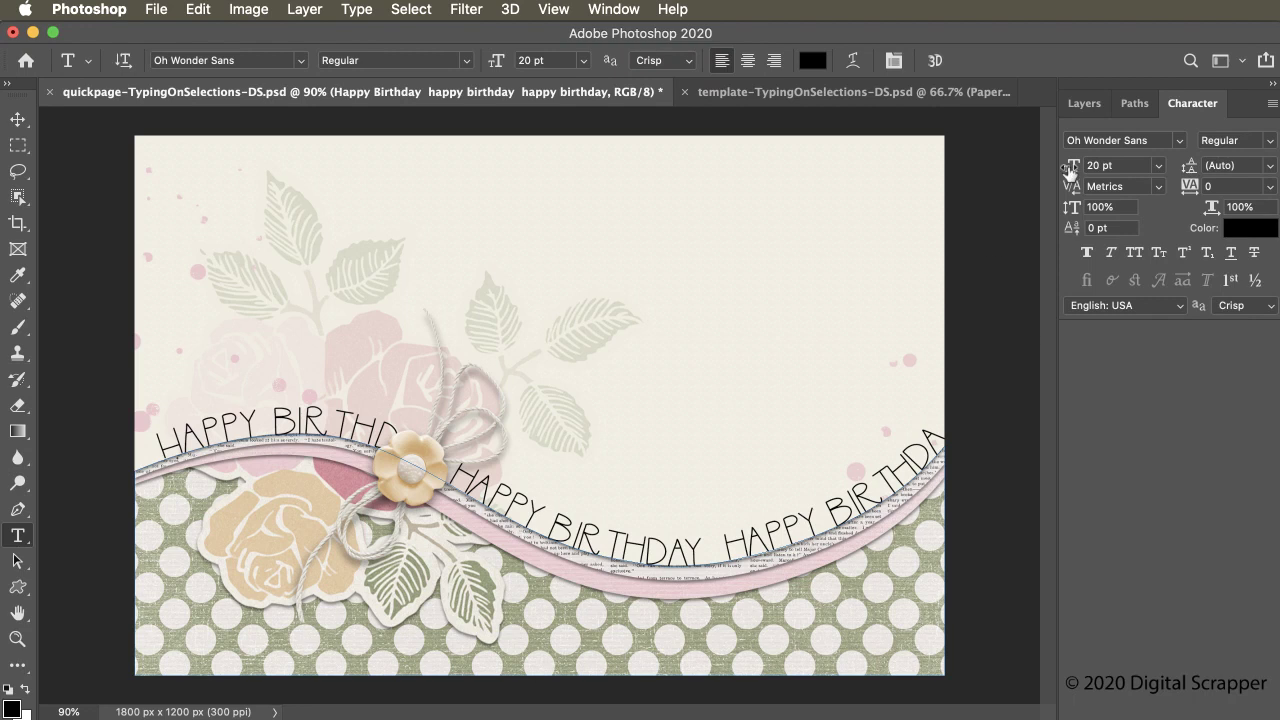
drag(1070, 173, 1068, 174)
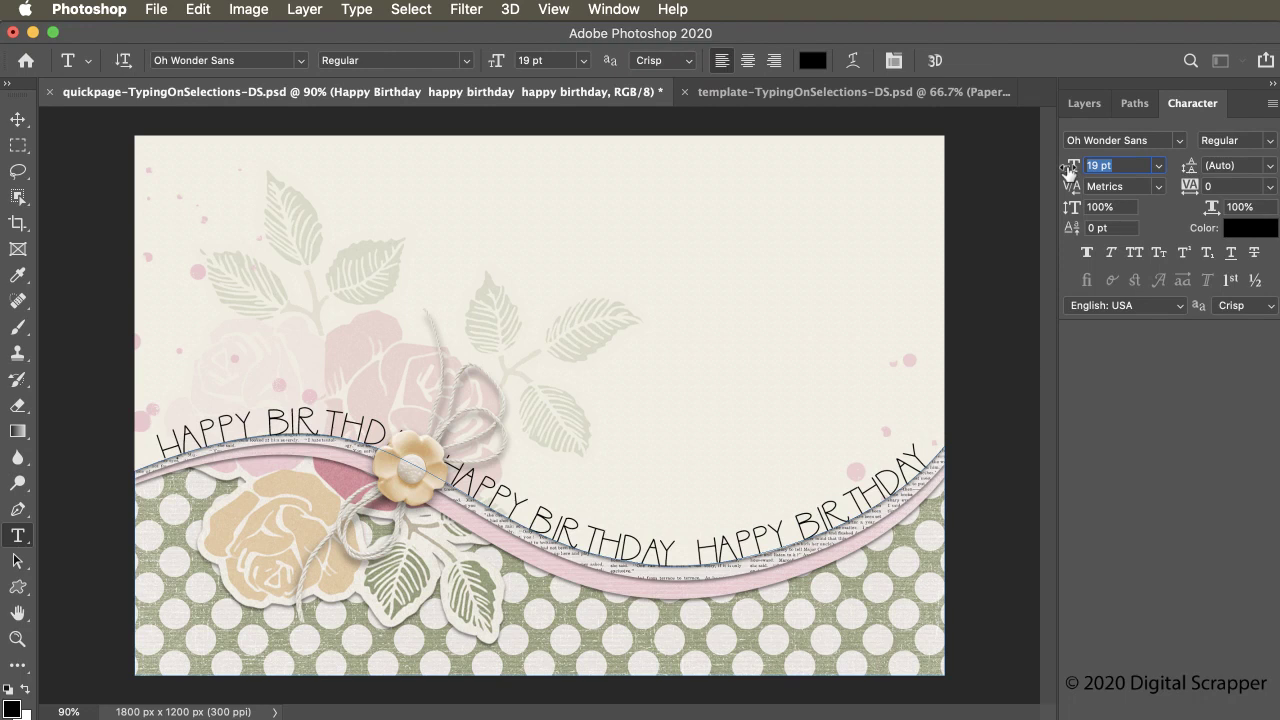
drag(1068, 174, 1070, 174)
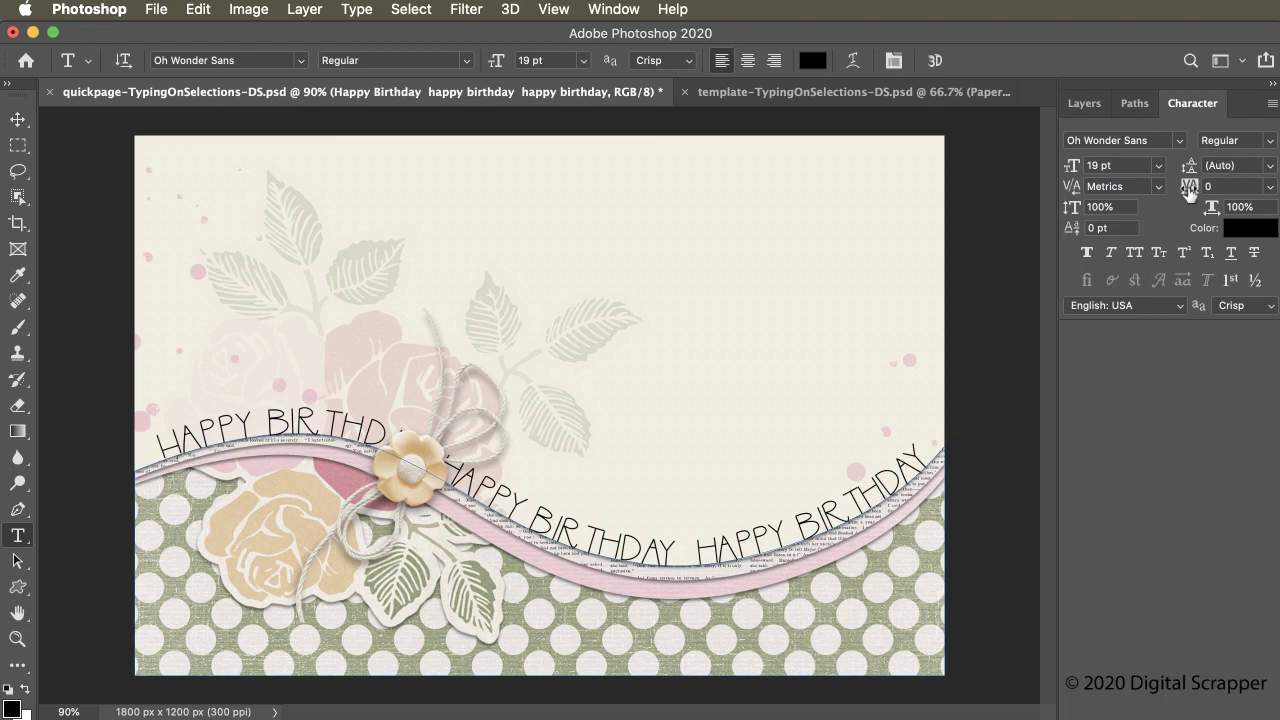
Step: Try a tracking value of 40 on the birthday text, restore it to 0, and return to the layer list
drag(1188, 190, 1191, 192)
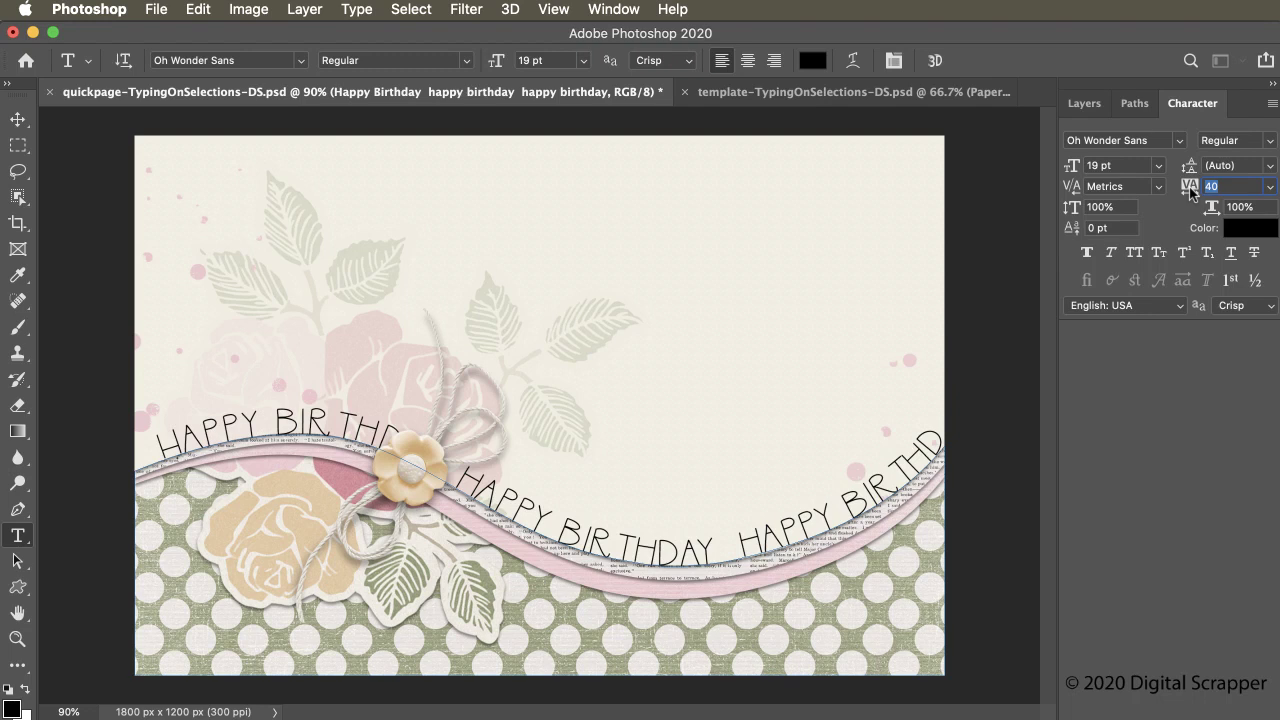
drag(1190, 191, 1189, 193)
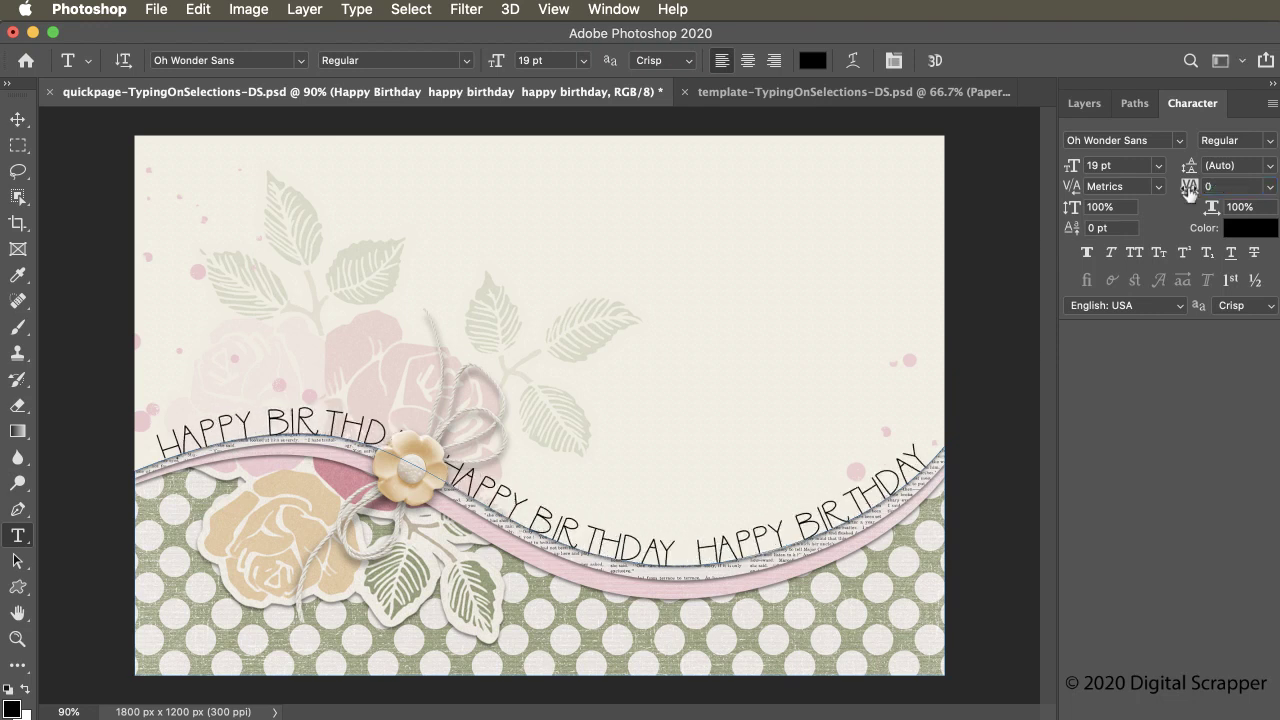
click(1085, 105)
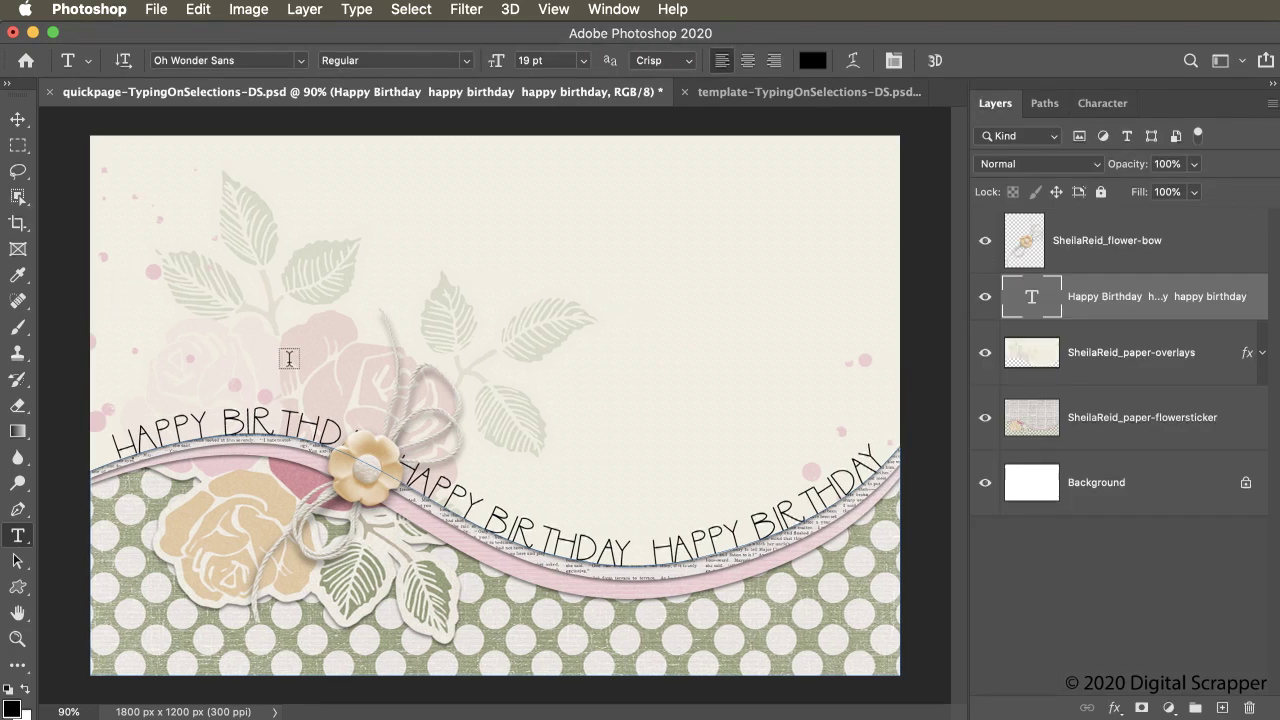
Step: Nudge the birthday text layer slightly upward, away from the paper's curved edge, with the Move tool
click(17, 121)
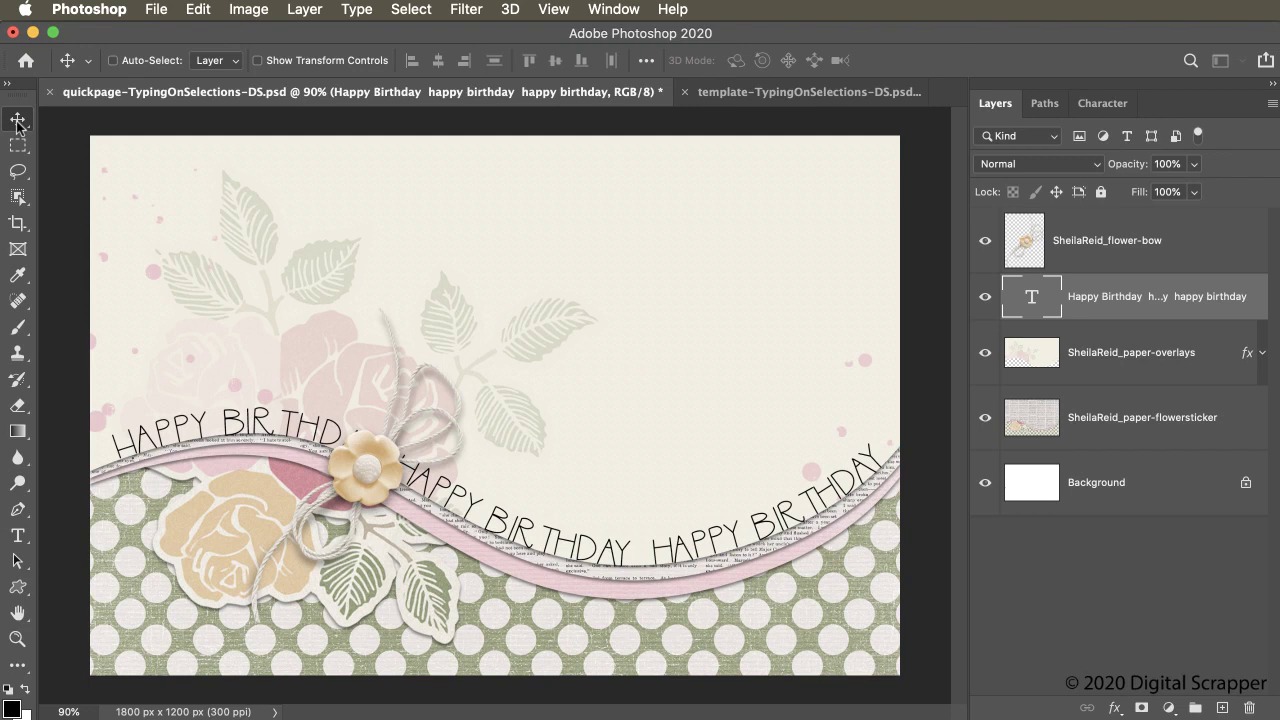
key(Up)
key(Up)
key(Up)
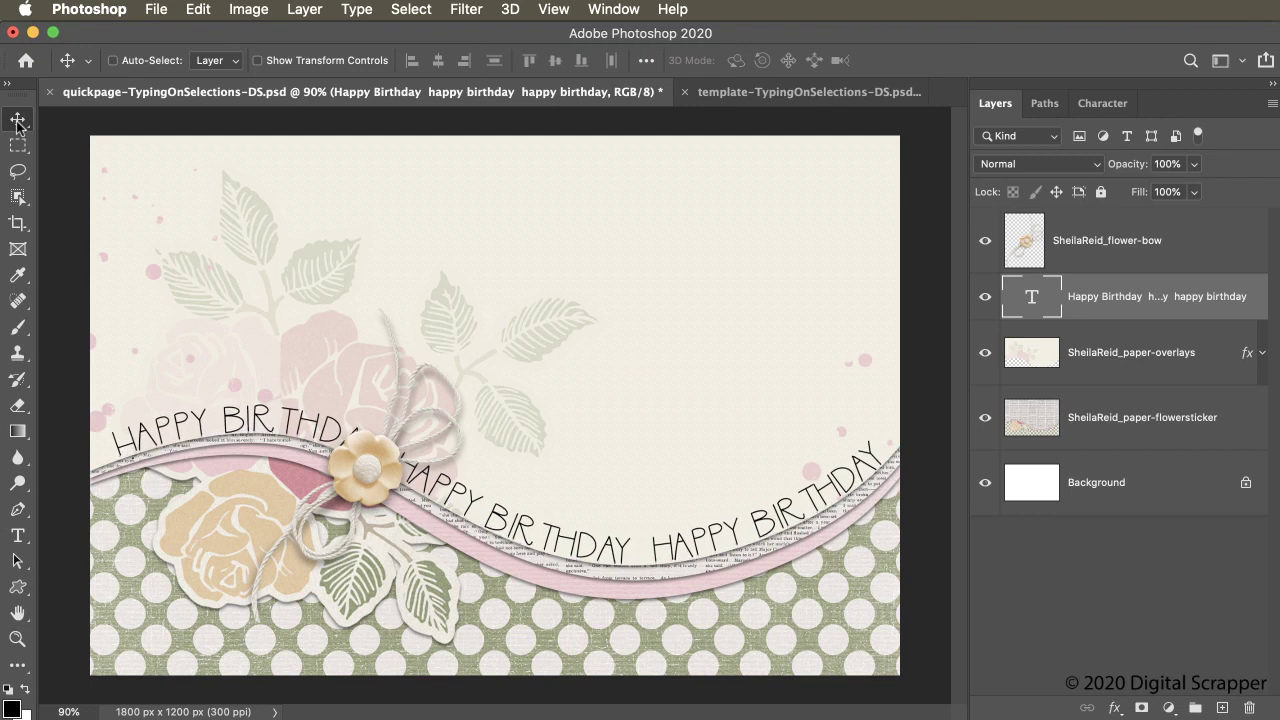